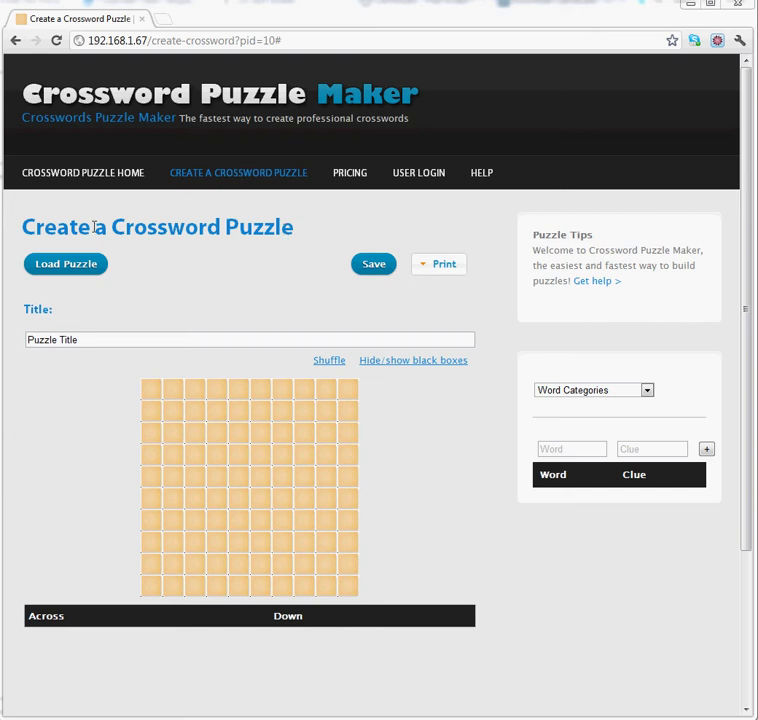
Title the puzzle 'Test' and add 'skeleton' as 1 Down, clued 'all the bones in your body'
left_click_drag(117, 337, 18, 348)
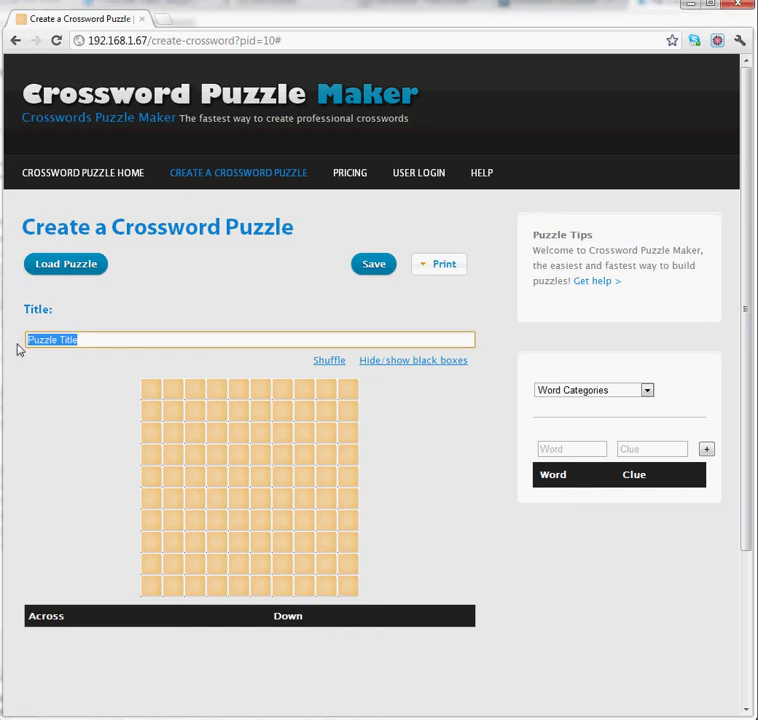
type("Test")
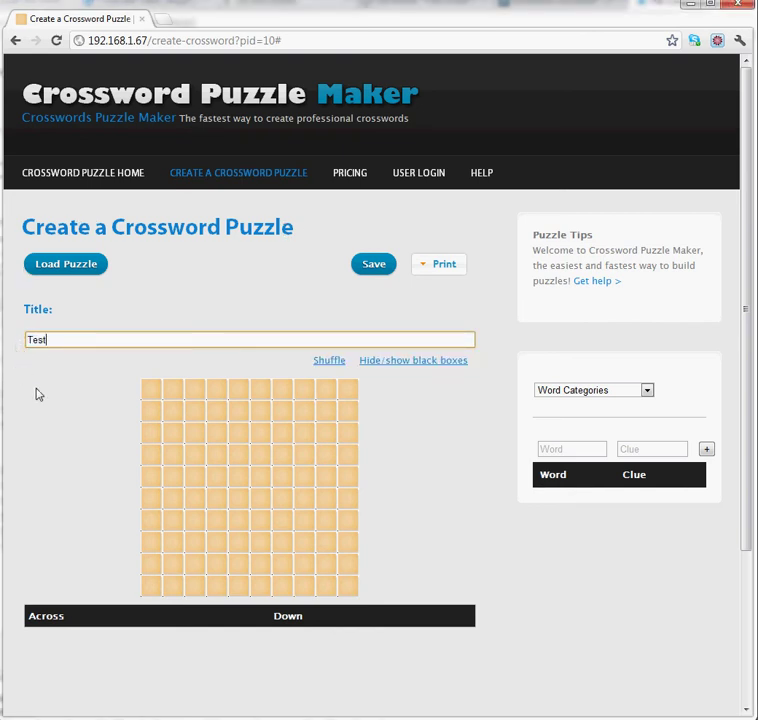
left_click(580, 449)
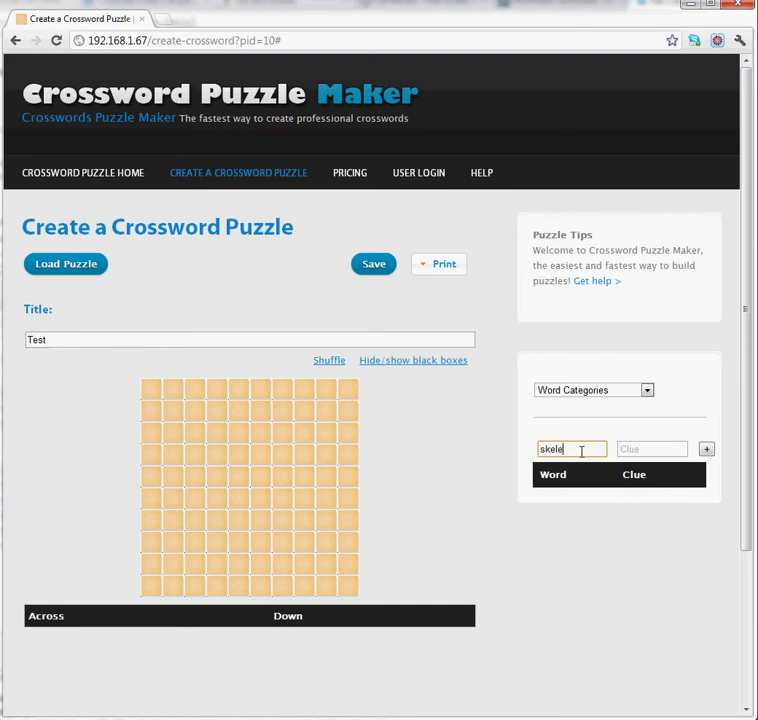
key("Tab")
type("all the bones in your body")
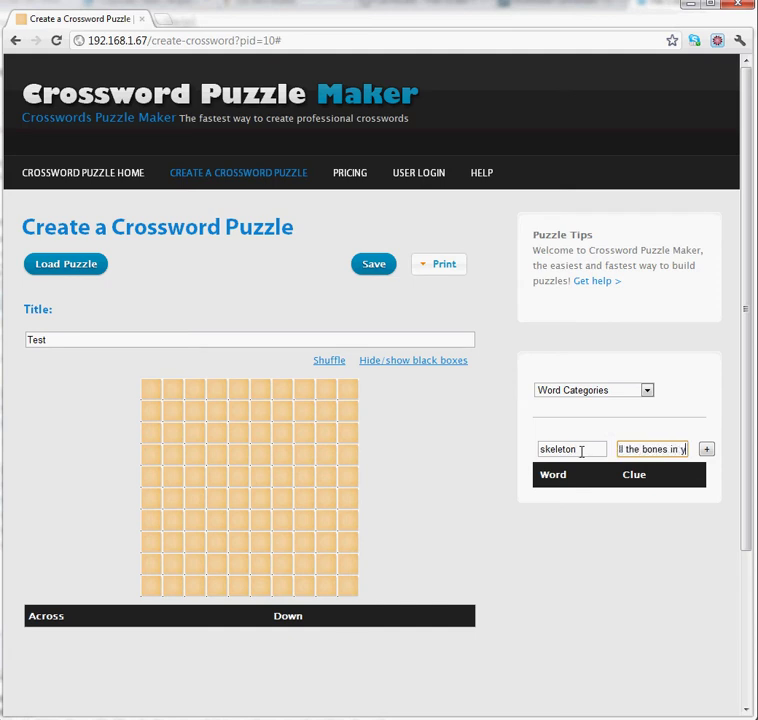
key("Return")
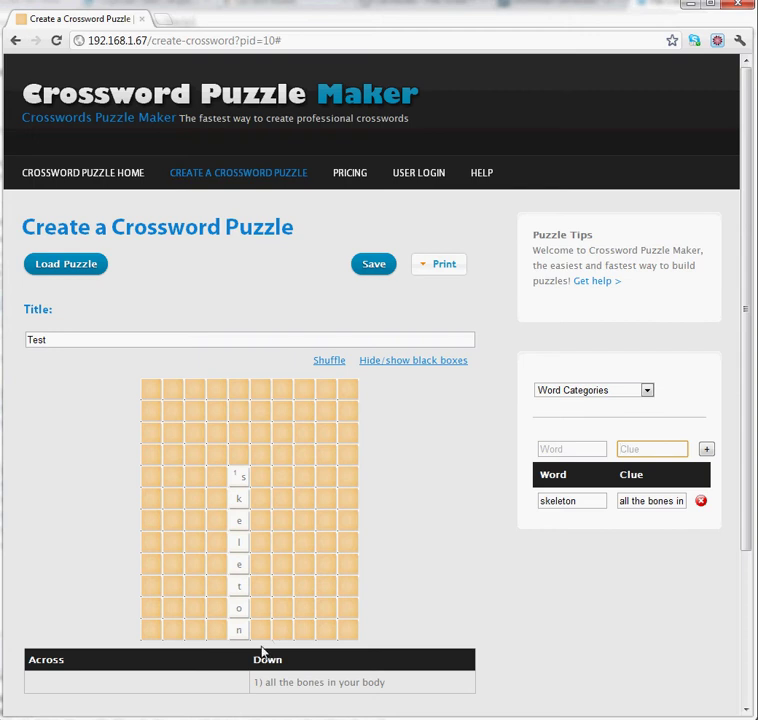
Extend the word 'skeleton' to 'skeletons' so it fills nine squares as 1 Down
left_click(590, 501)
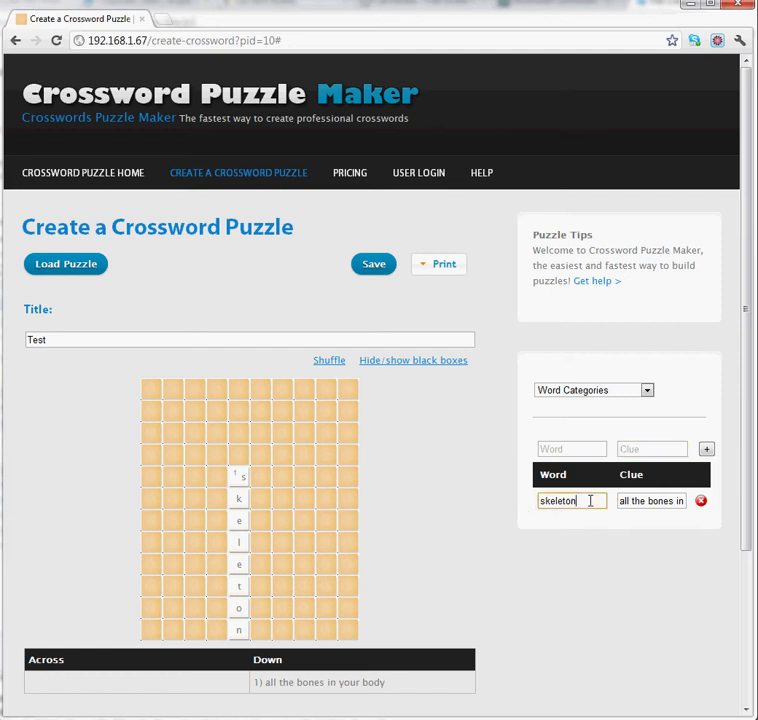
left_click(668, 531)
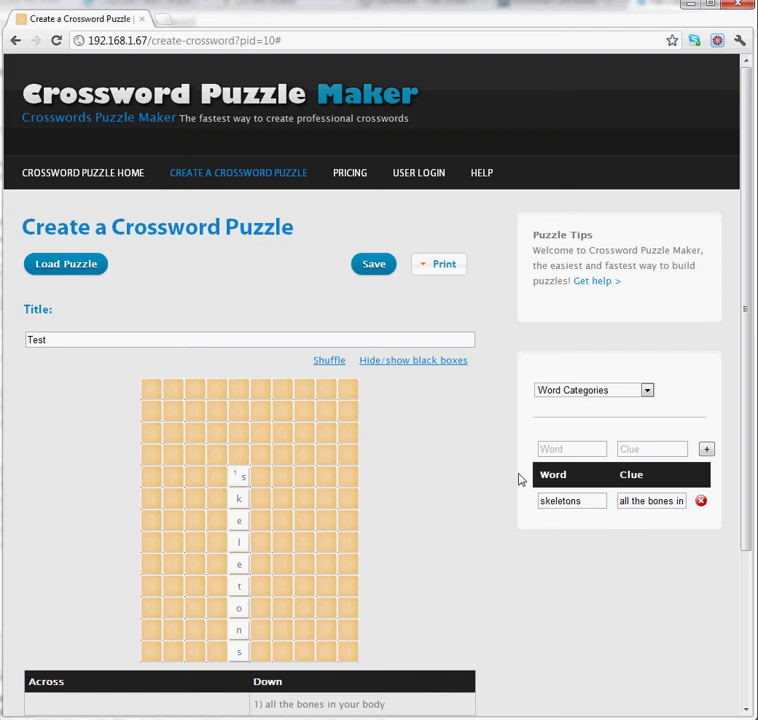
left_click(648, 391)
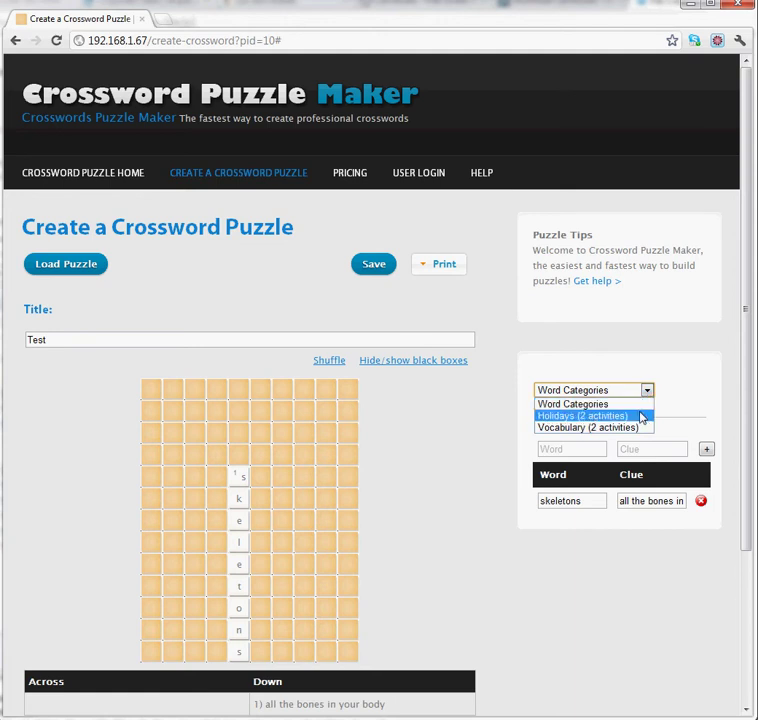
Show the Holidays predefined word list with the Halloween and Easter groups, moved to the top right
left_click(599, 416)
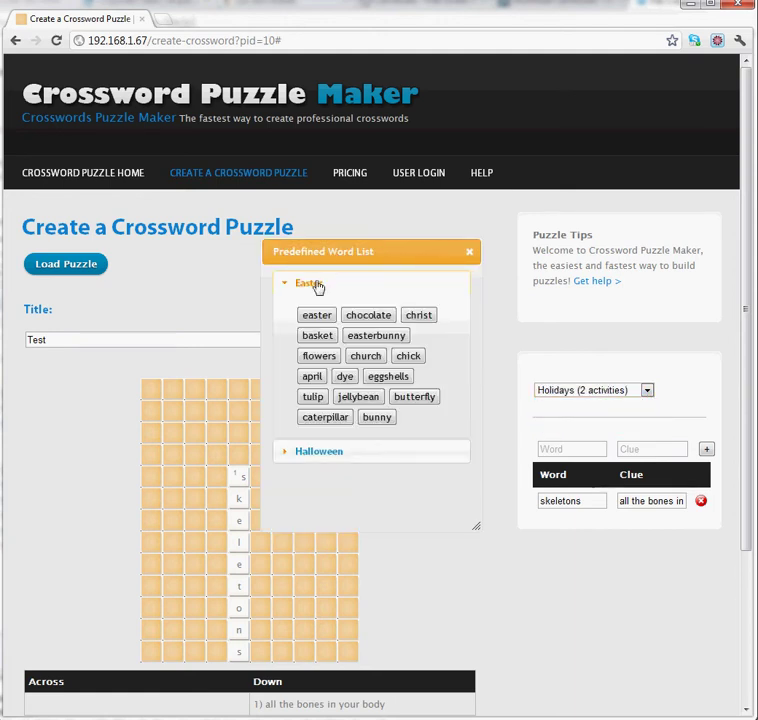
left_click(318, 455)
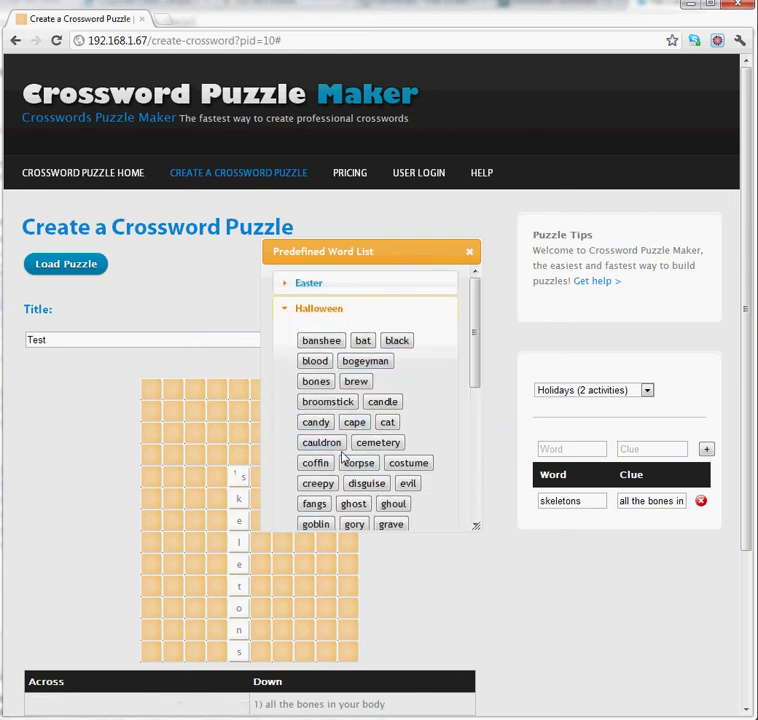
left_click(311, 287)
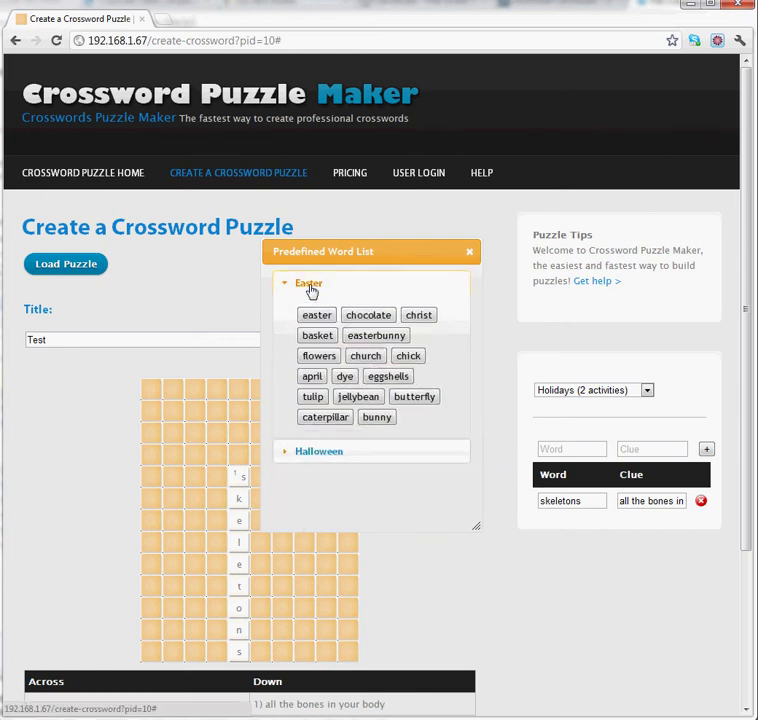
left_click_drag(305, 253, 526, 89)
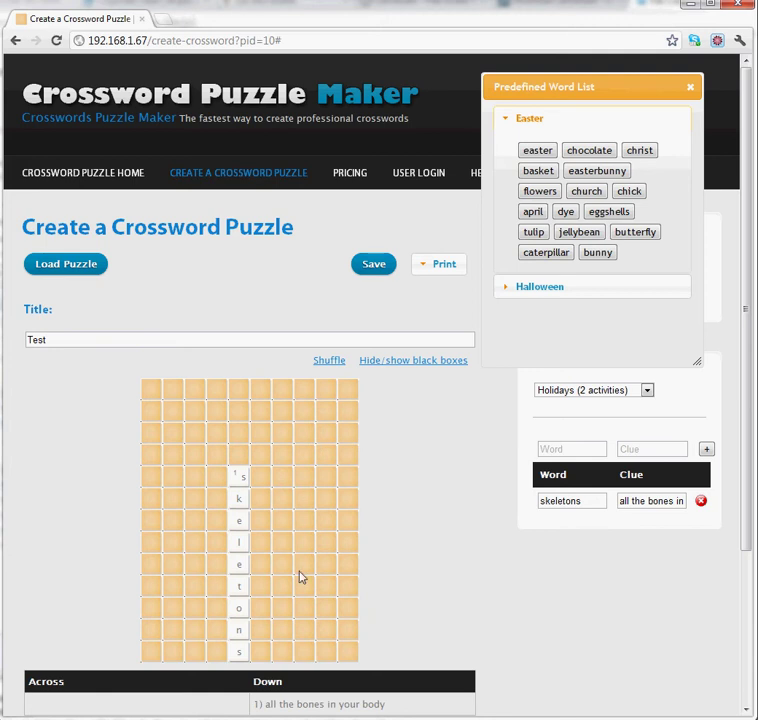
Add easter, basket, flowers, church, dye and april from the word list, and delete skeletons
left_click(548, 153)
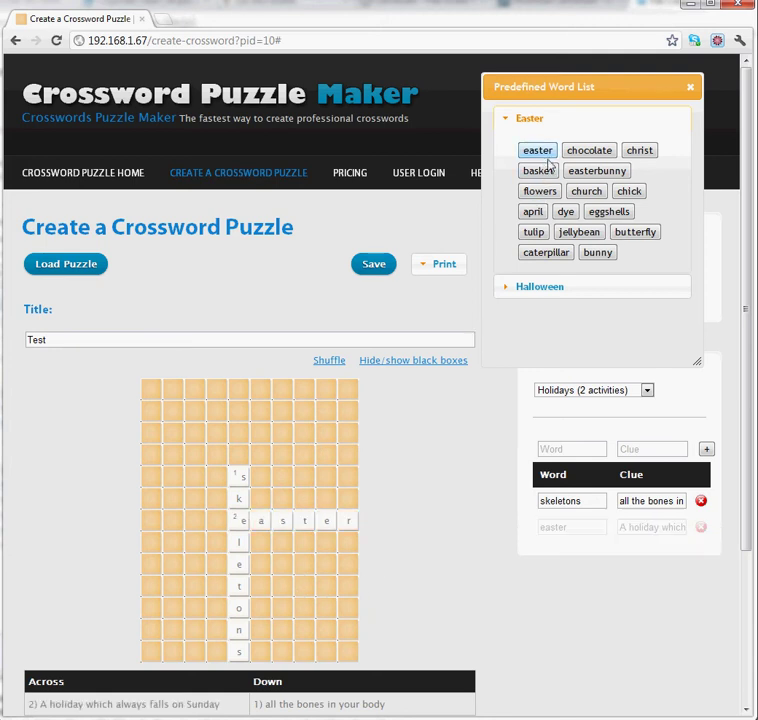
left_click(549, 172)
left_click(546, 191)
left_click(586, 191)
left_click(567, 212)
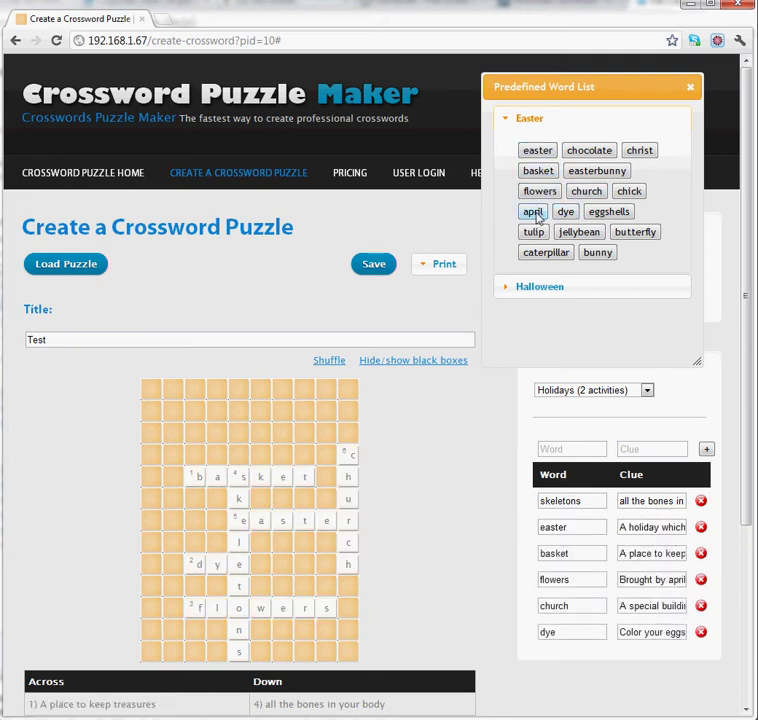
left_click(533, 212)
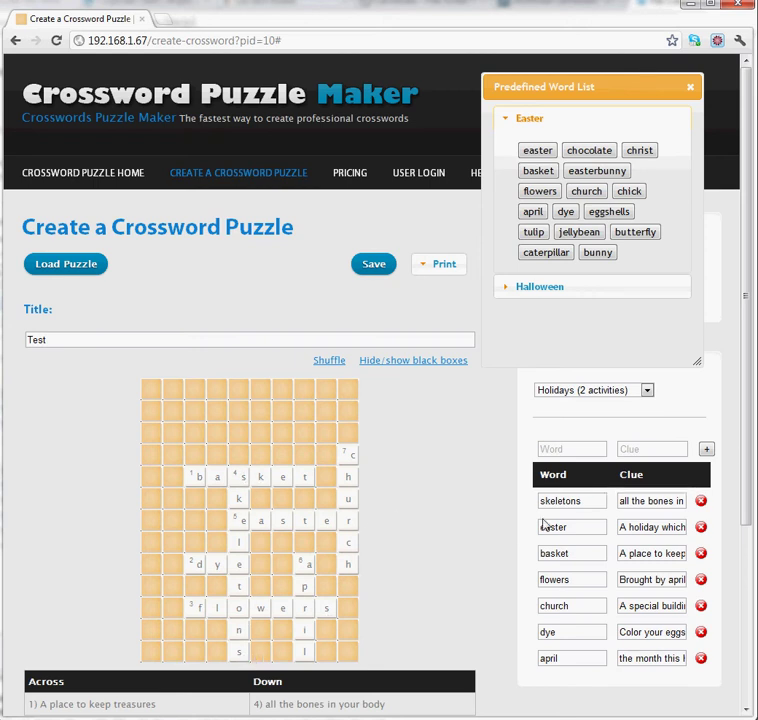
left_click(701, 502)
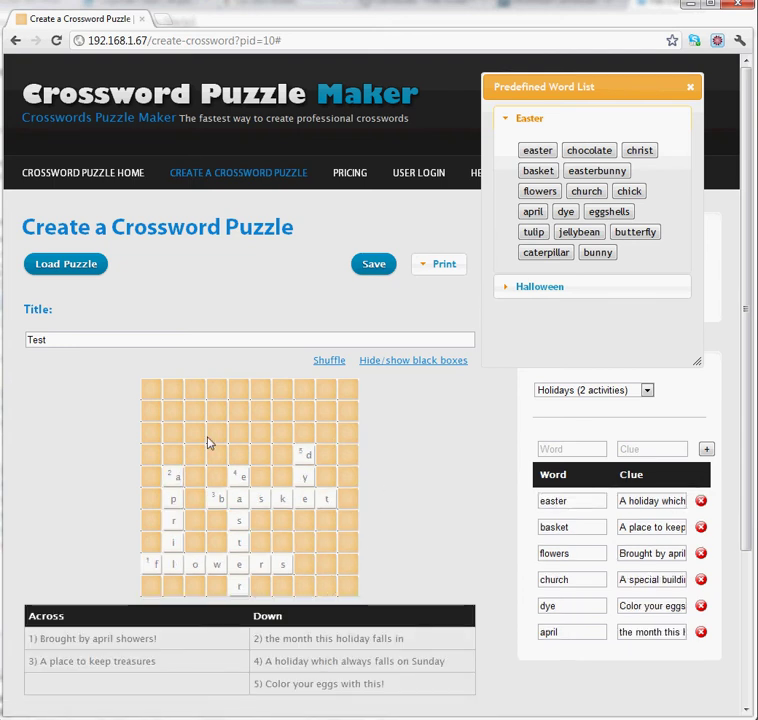
Close the word list and reshuffle the six-word grid four times into a compact layout
left_click(690, 88)
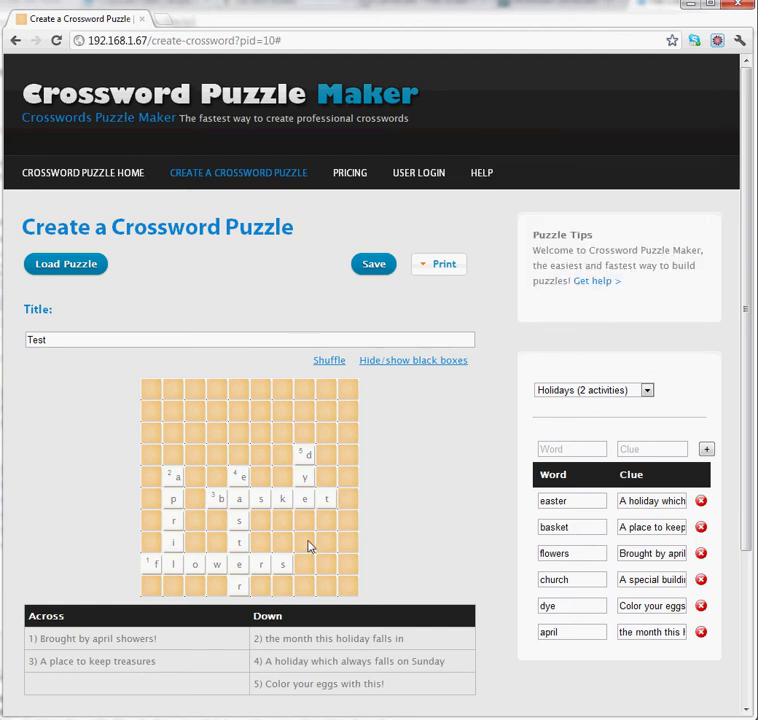
left_click(328, 361)
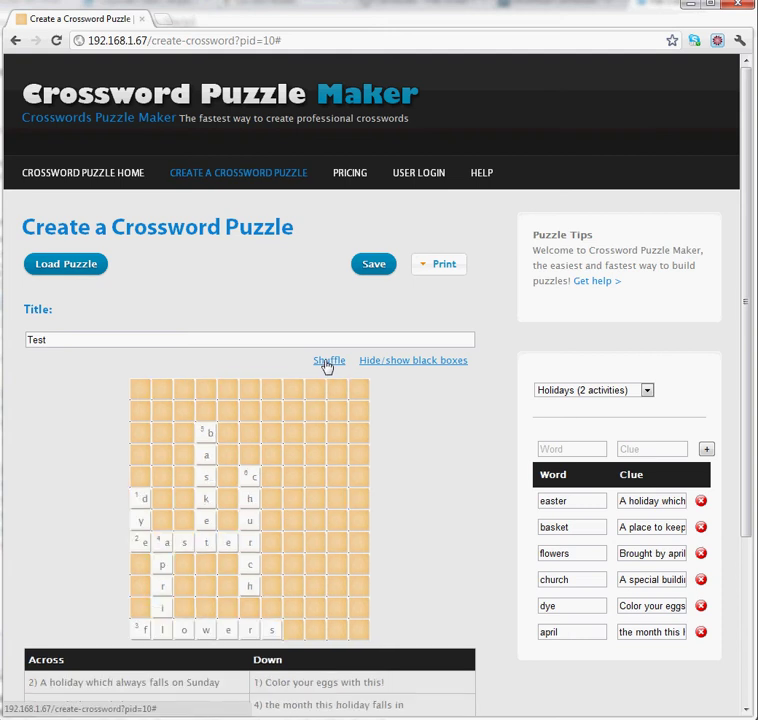
left_click(328, 362)
left_click(328, 362)
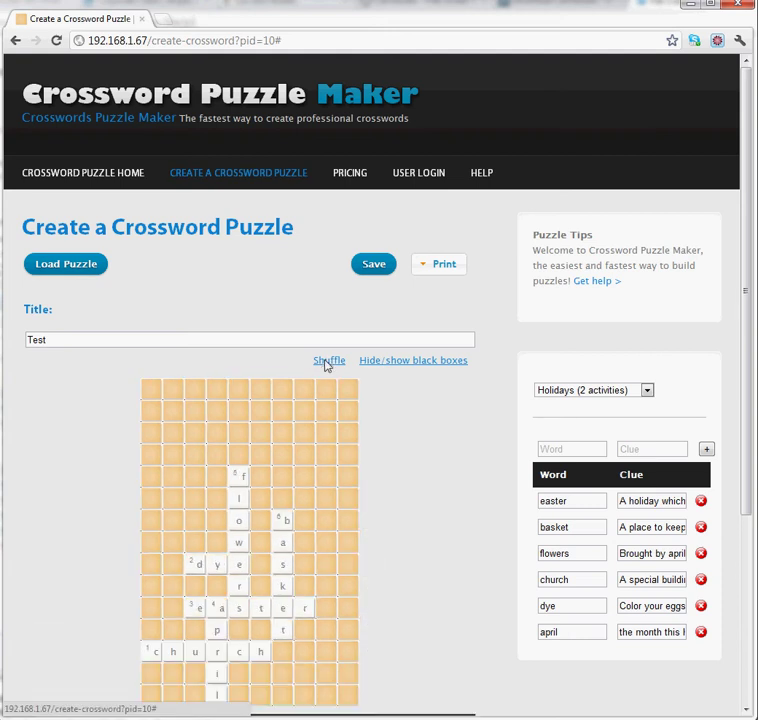
left_click(328, 362)
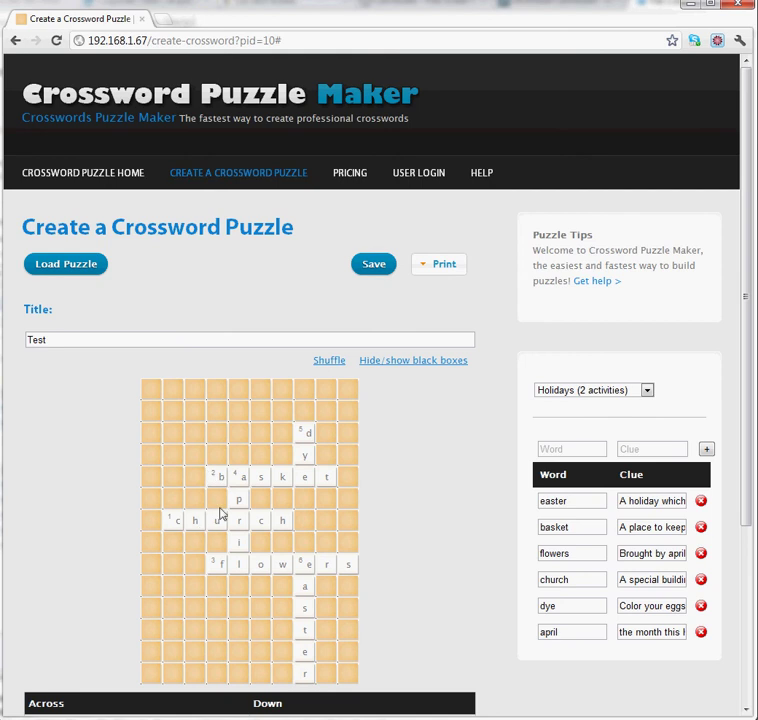
left_click(156, 343)
Retitle the puzzle 'Easter Puzzle', save it, and dismiss the saved confirmation
key("ctrl+a")
type("E")
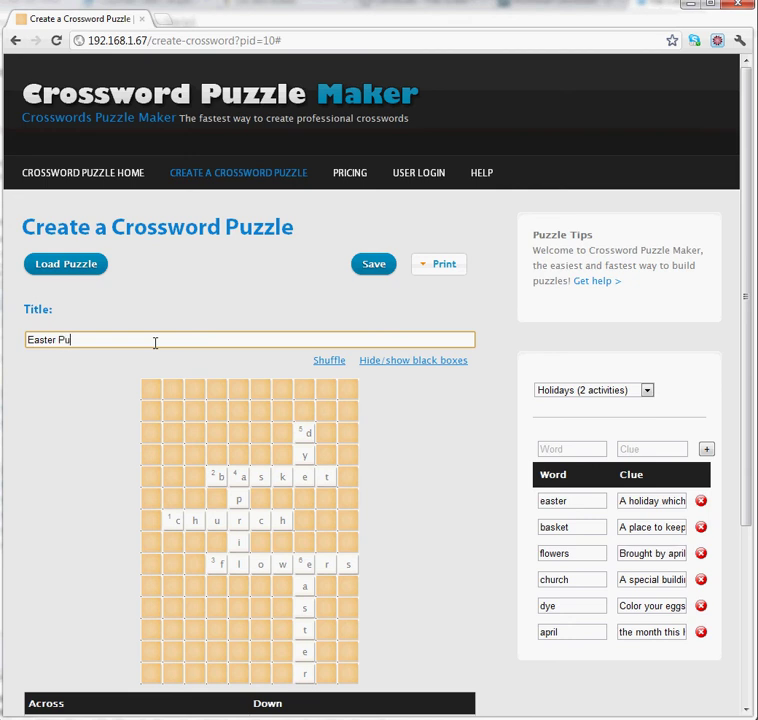
left_click(371, 266)
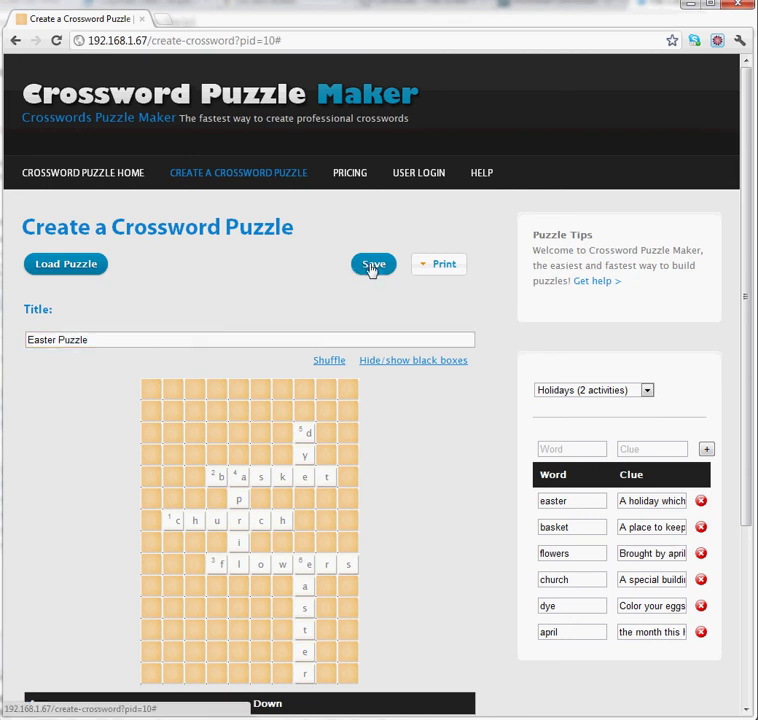
left_click(469, 384)
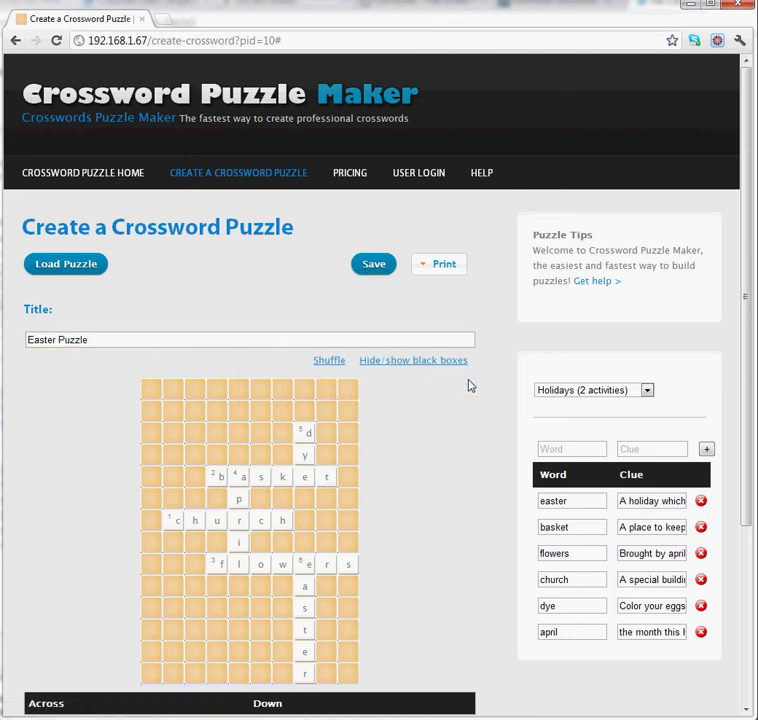
Load 'Easter Puzzle' from the saved puzzles list
left_click(60, 266)
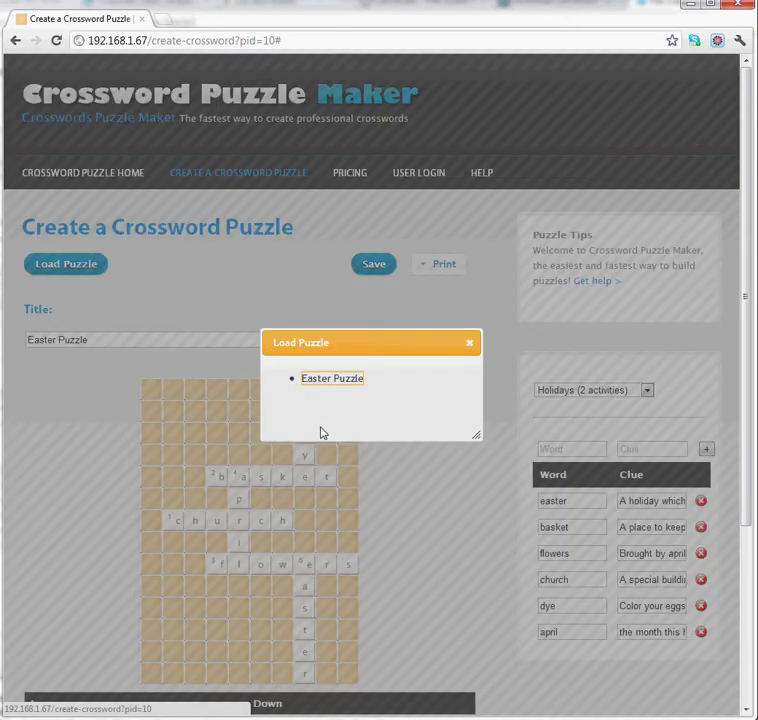
left_click(344, 381)
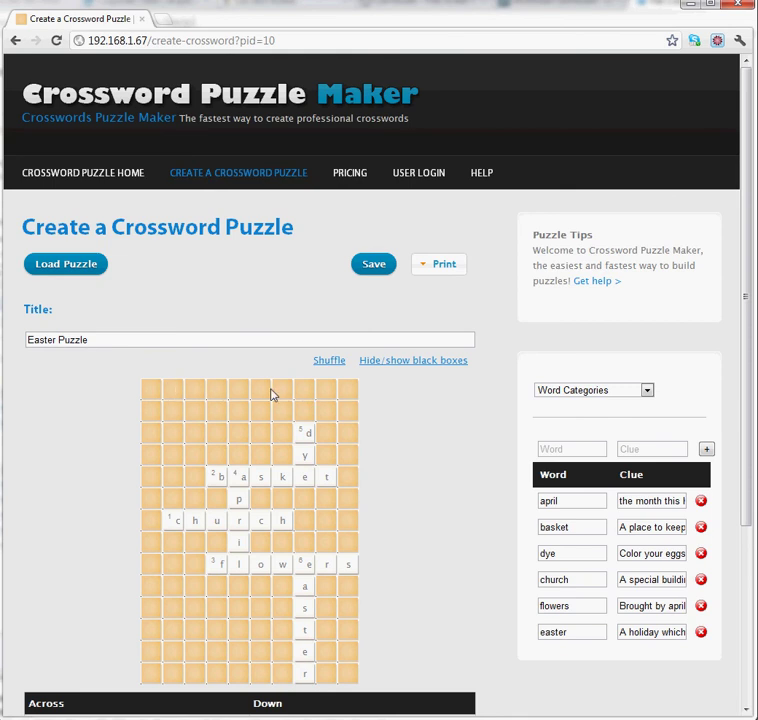
left_click(411, 370)
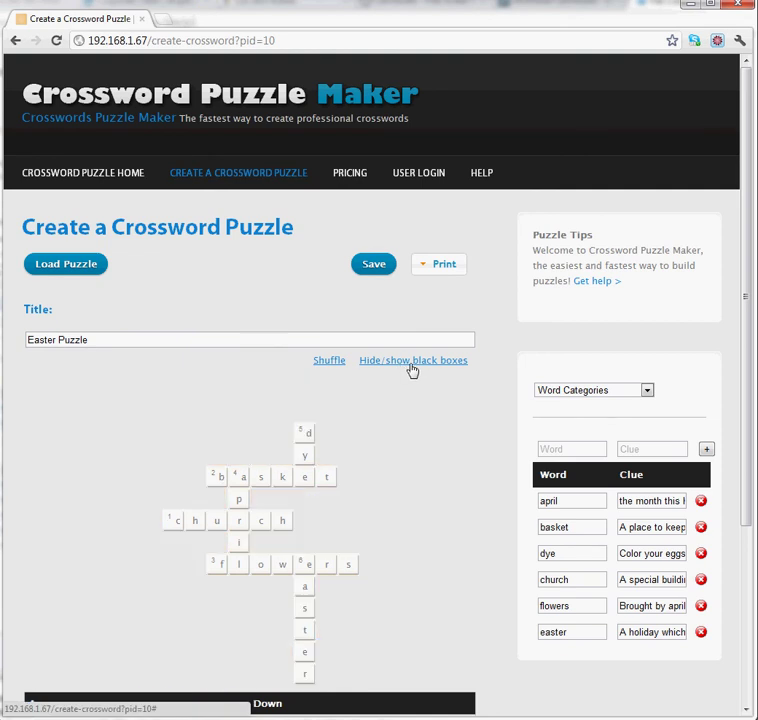
scroll(120, 590, "down", 1)
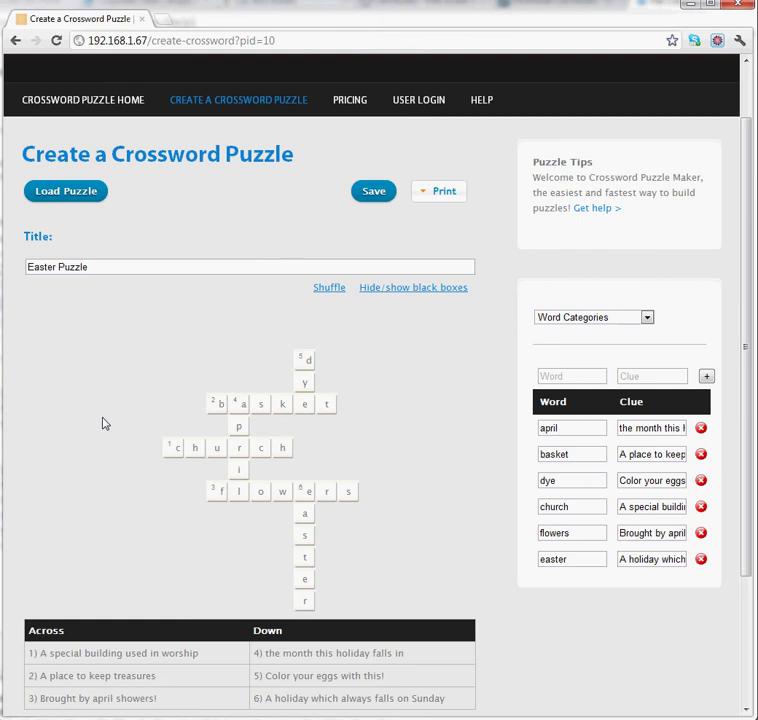
scroll(102, 424, "up", 1)
left_click(389, 364)
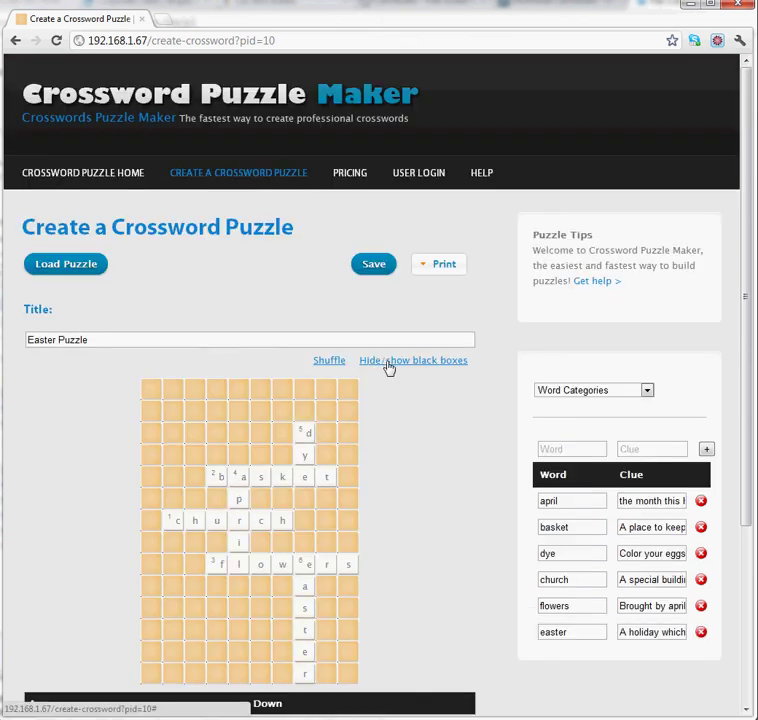
left_click(422, 272)
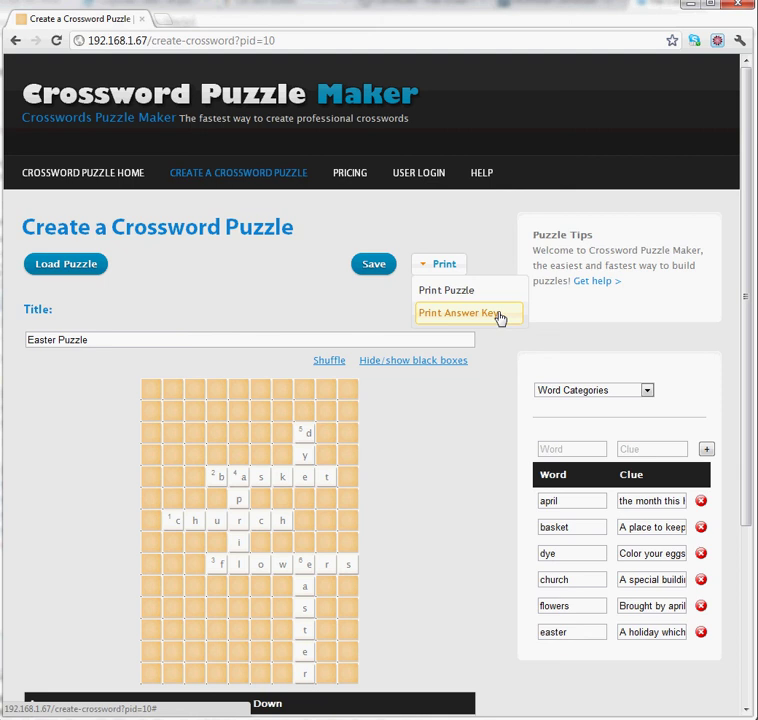
Open the blank printable Easter Puzzle with Across and Down clues in a new tab
left_click(466, 297)
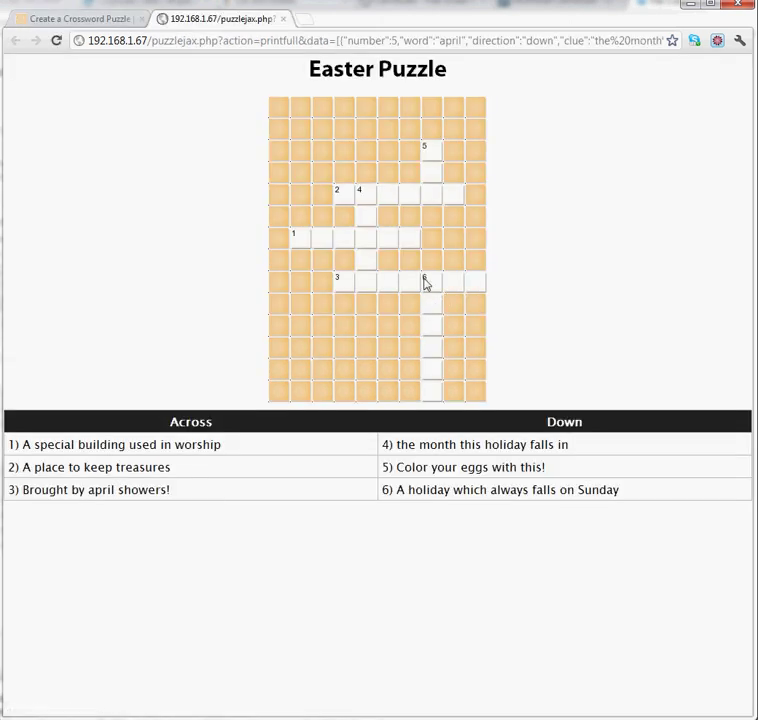
left_click(740, 42)
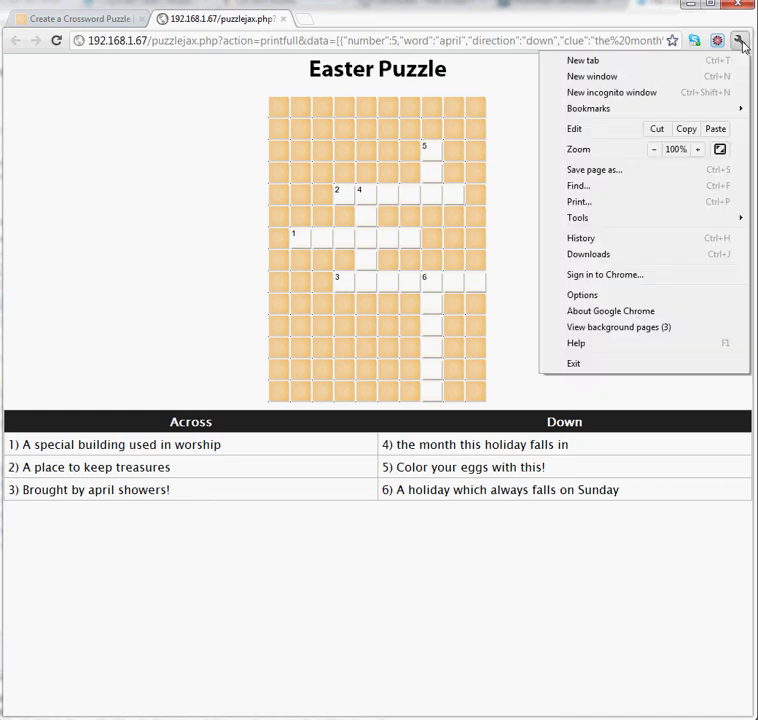
Preview the printable puzzle for printing, then close the puzzlejax.php tab
left_click(633, 205)
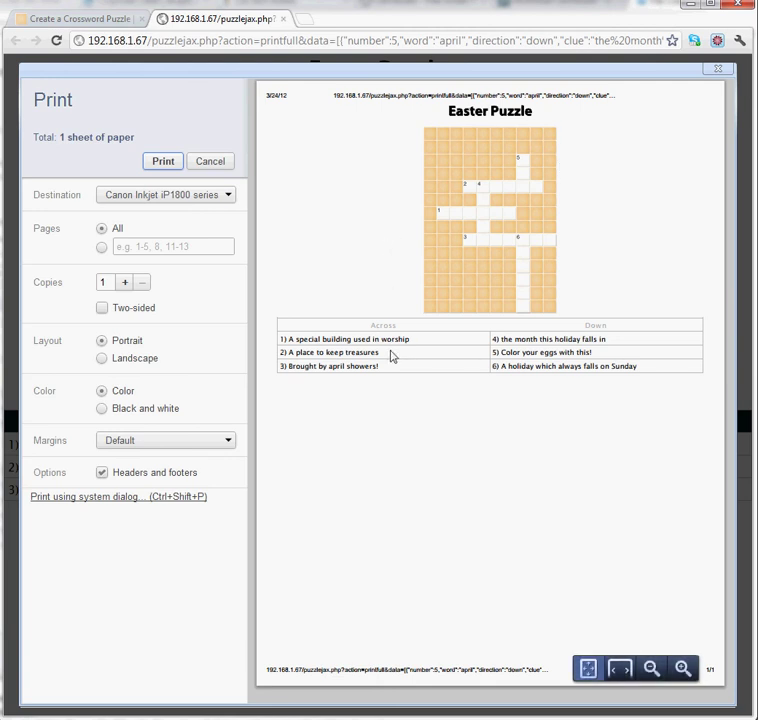
left_click(283, 18)
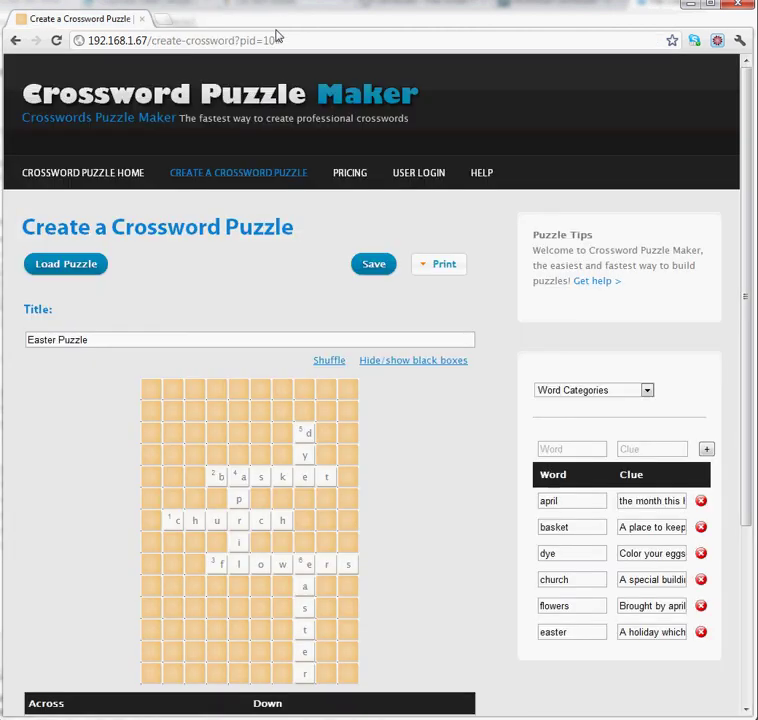
left_click(424, 266)
left_click(435, 315)
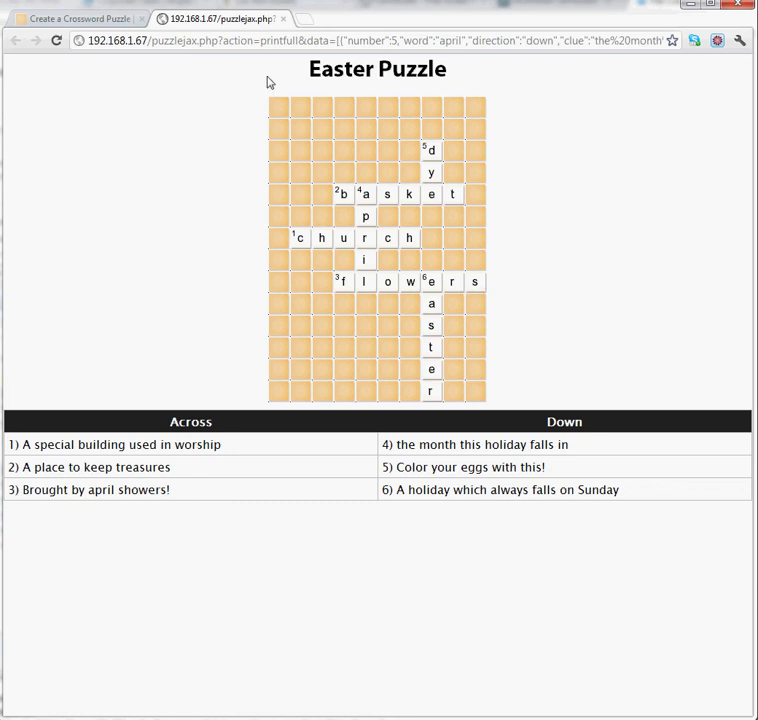
left_click(284, 19)
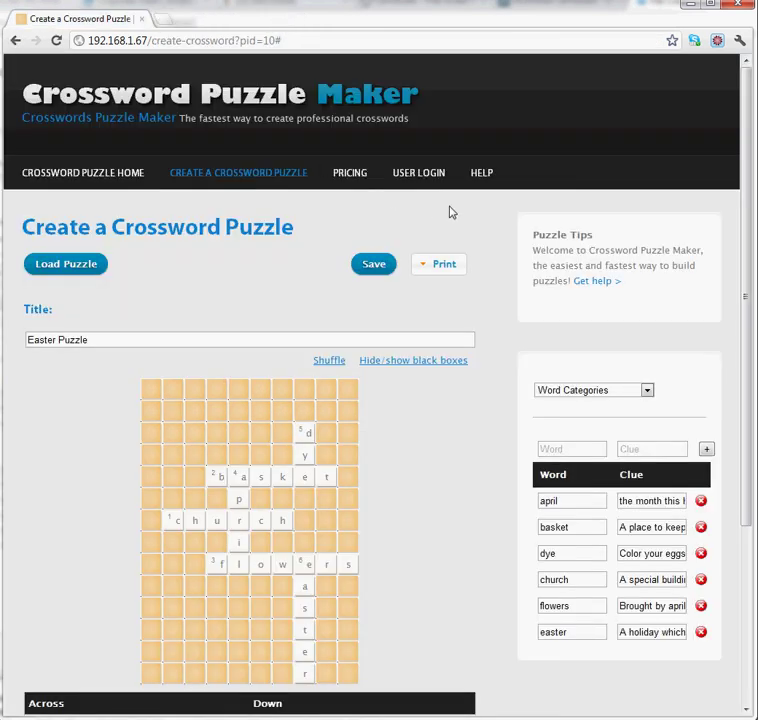